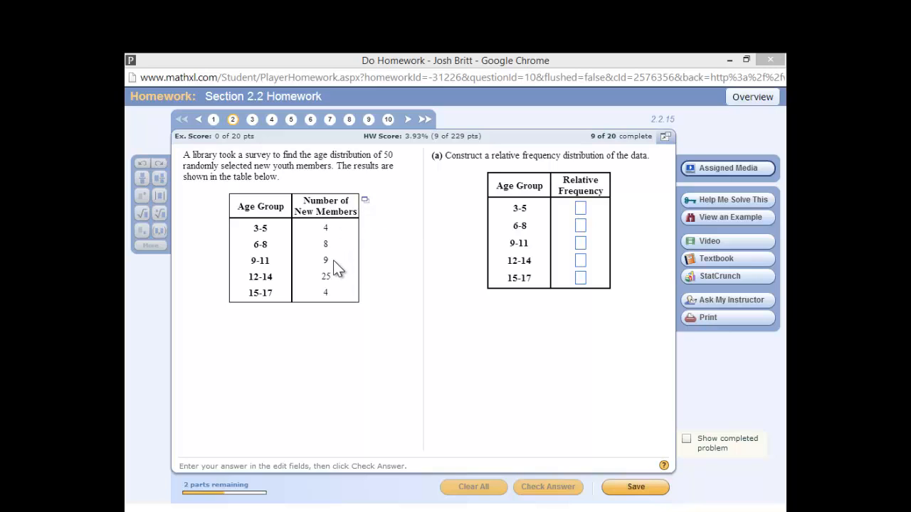
Step: Load the age-group survey counts (4, 8, 9, 25, 4) into StatCrunch with the Number of New Members header fully visible
{"action": "left_click", "coordinate": [365, 208]}
{"action": "left_click", "coordinate": [406, 214]}
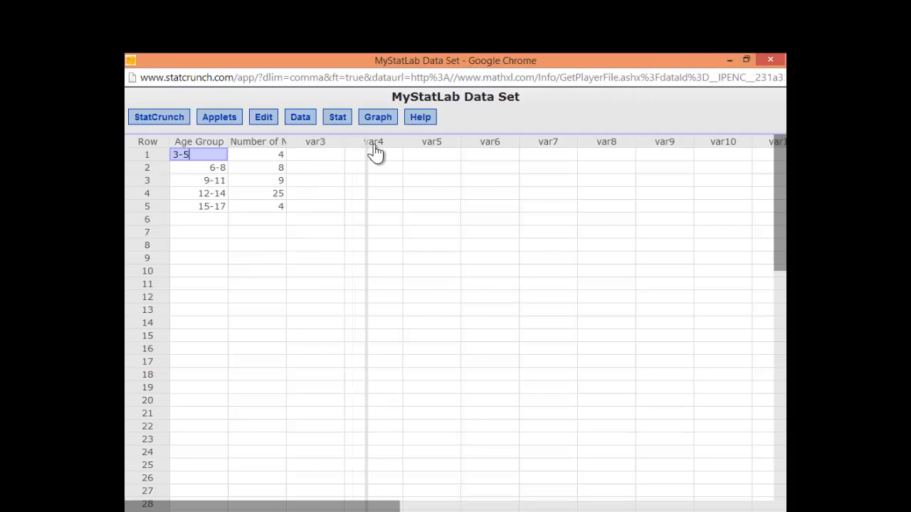
{"action": "left_click_drag", "start_coordinate": [375, 150], "coordinate": [375, 151]}
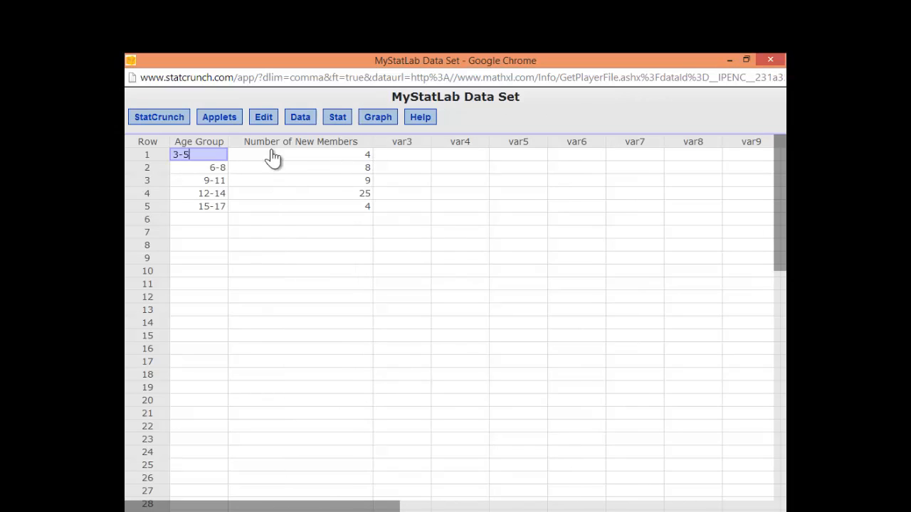
{"action": "left_click", "coordinate": [263, 245]}
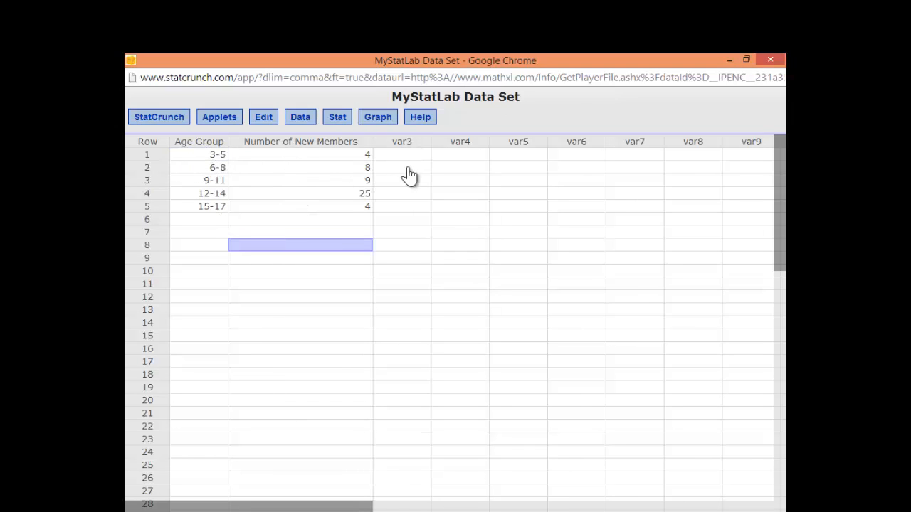
Step: Begin a Compute Expression column labelled 'Relative Frequency' and launch its expression builder
{"action": "left_click", "coordinate": [306, 119]}
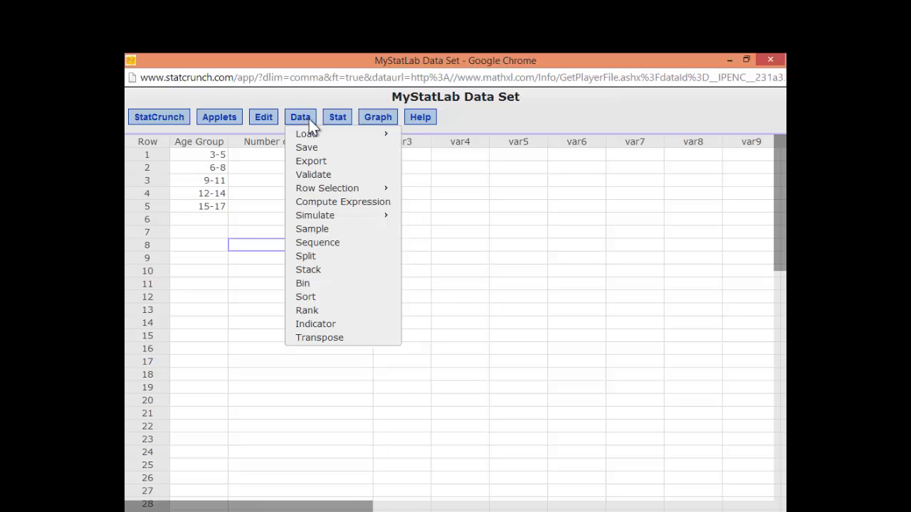
{"action": "left_click", "coordinate": [324, 202]}
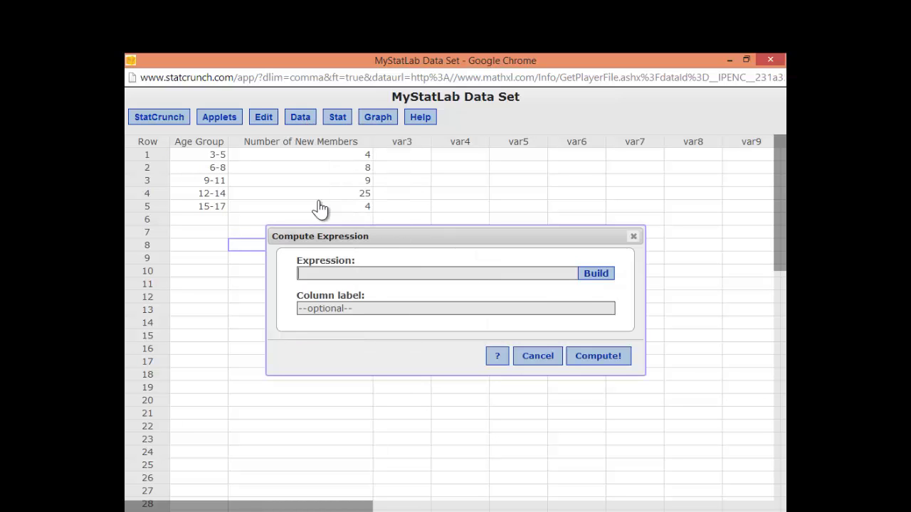
{"action": "left_click", "coordinate": [342, 309]}
{"action": "type", "text": "Relative Frequency"}
{"action": "left_click", "coordinate": [594, 274]}
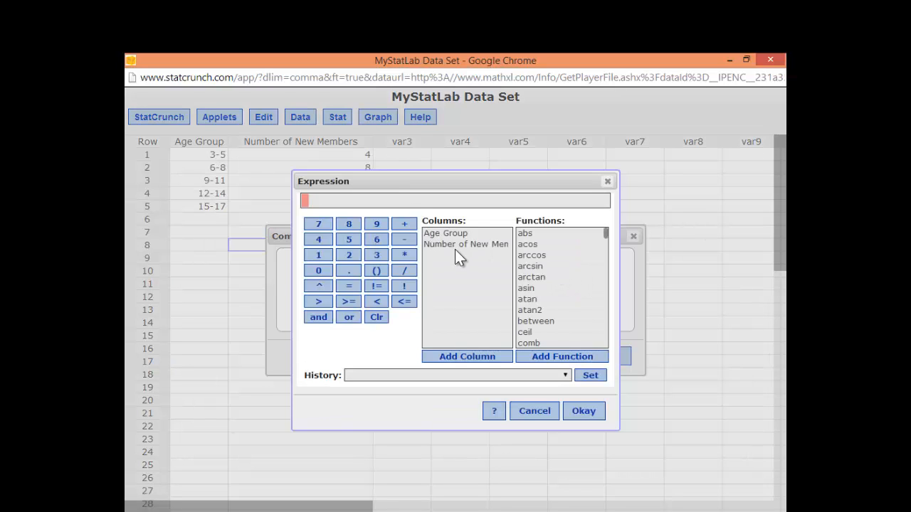
Step: Enter Number of New Members followed by a division sign as the start of the formula
{"action": "left_click_drag", "start_coordinate": [373, 183], "coordinate": [470, 238]}
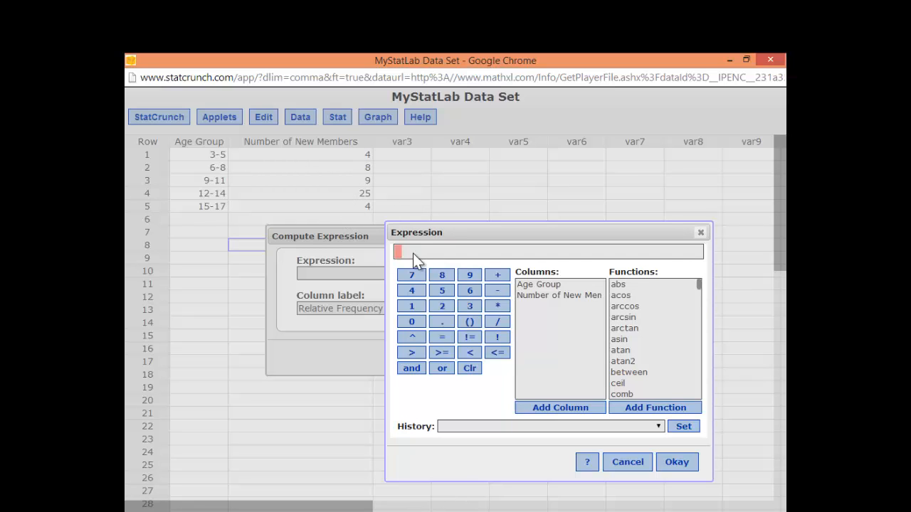
{"action": "left_click", "coordinate": [536, 296]}
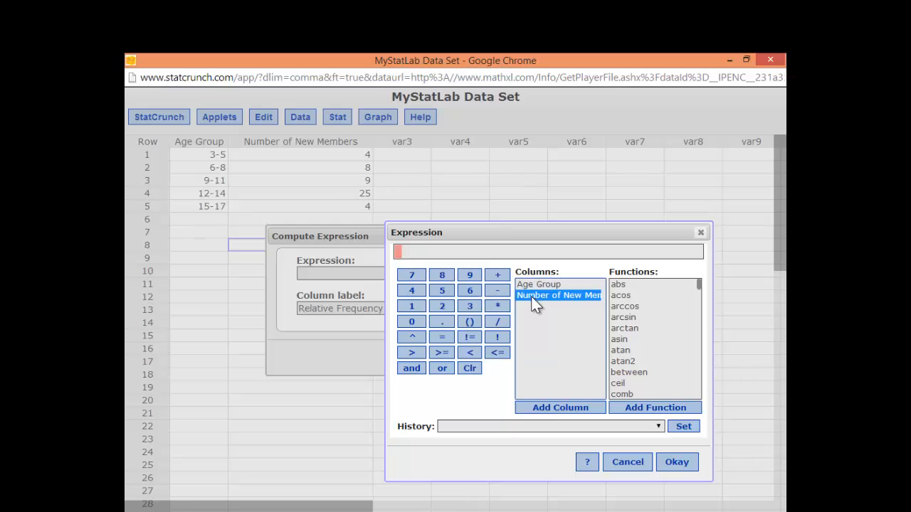
{"action": "left_click", "coordinate": [555, 407]}
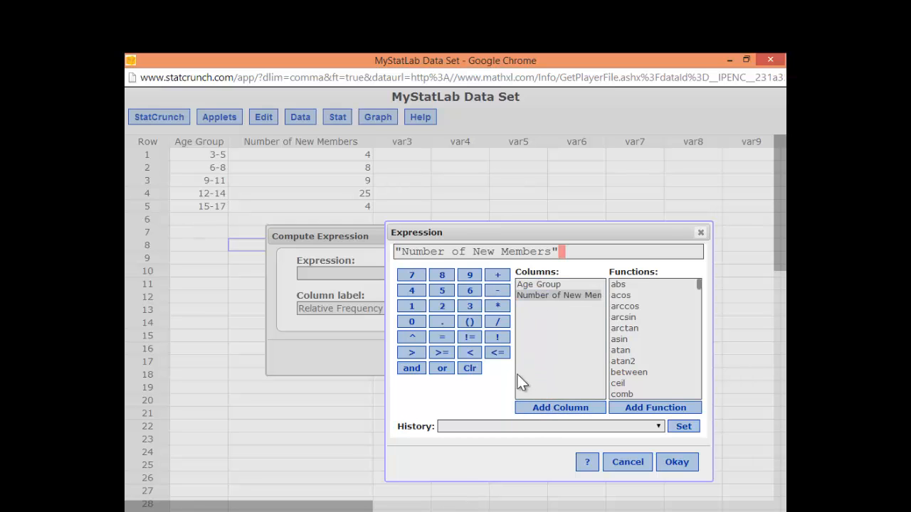
{"action": "left_click", "coordinate": [497, 322]}
{"action": "left_click_drag", "start_coordinate": [698, 285], "coordinate": [698, 391]}
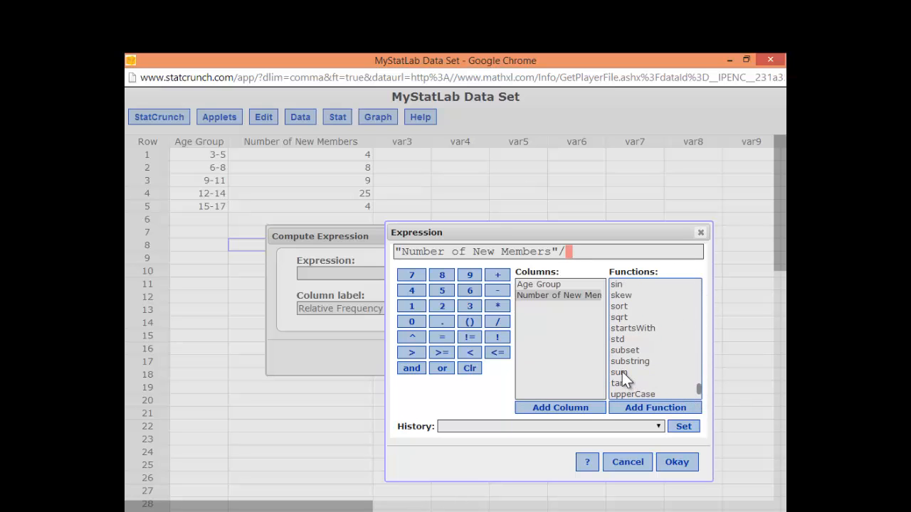
Step: Complete the formula as Number of New Members / sum(Number of New Members)
{"action": "left_click", "coordinate": [619, 372]}
{"action": "left_click", "coordinate": [644, 409]}
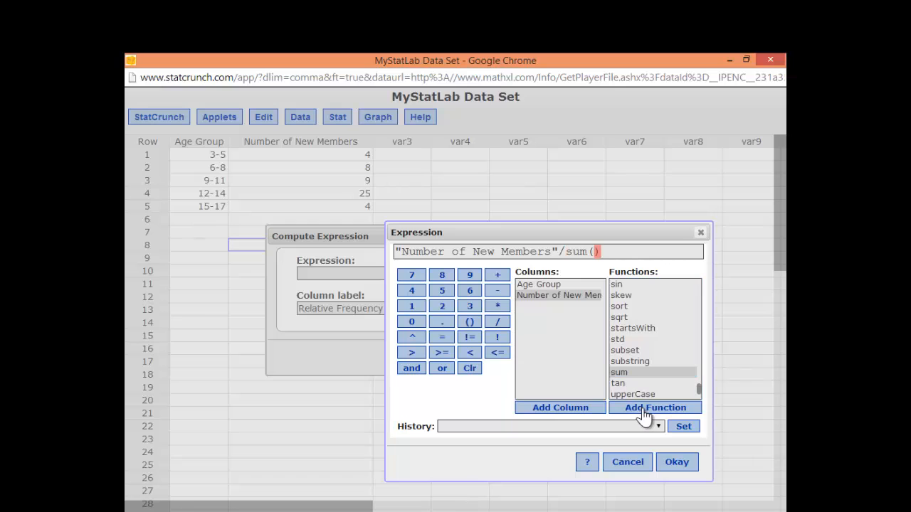
{"action": "type", "text": ")"}
{"action": "left_click", "coordinate": [562, 294]}
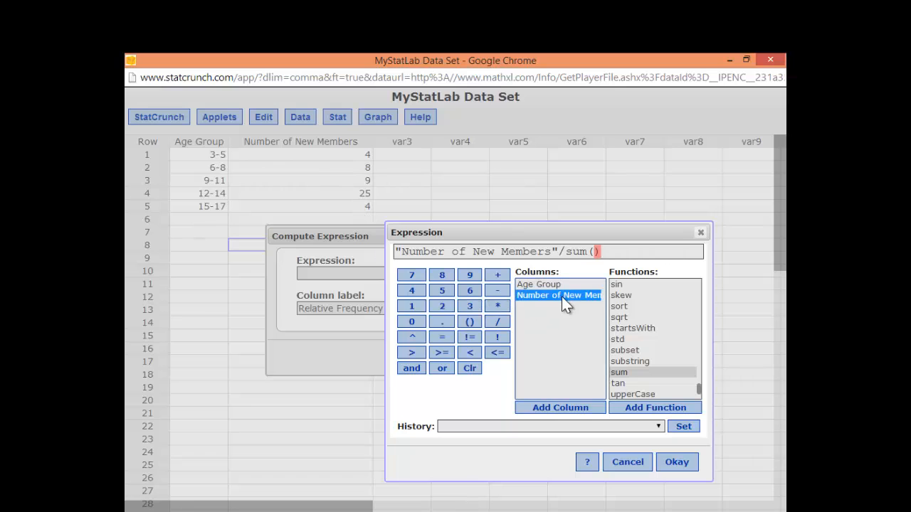
{"action": "left_click", "coordinate": [552, 410]}
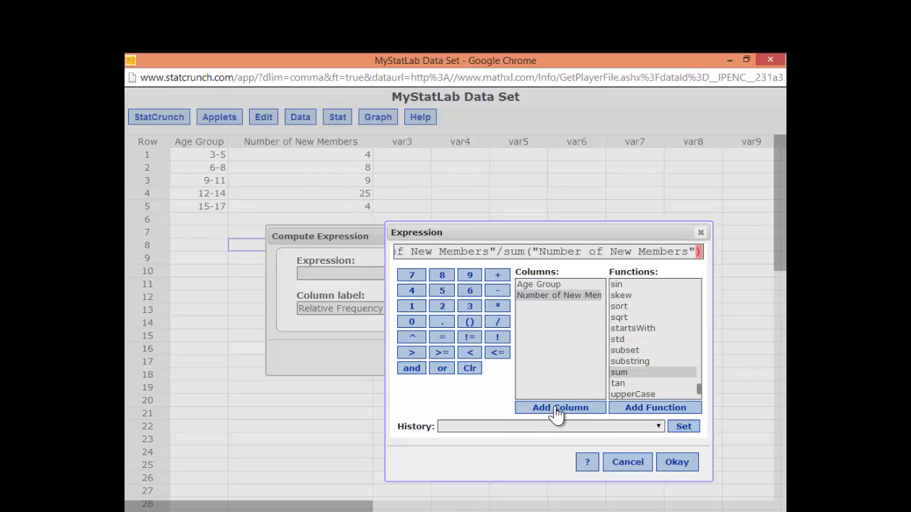
Step: Compute the Relative Frequency column (0.08, 0.16, 0.18, 0.5, 0.08) and widen it to show its name
{"action": "left_click", "coordinate": [676, 464]}
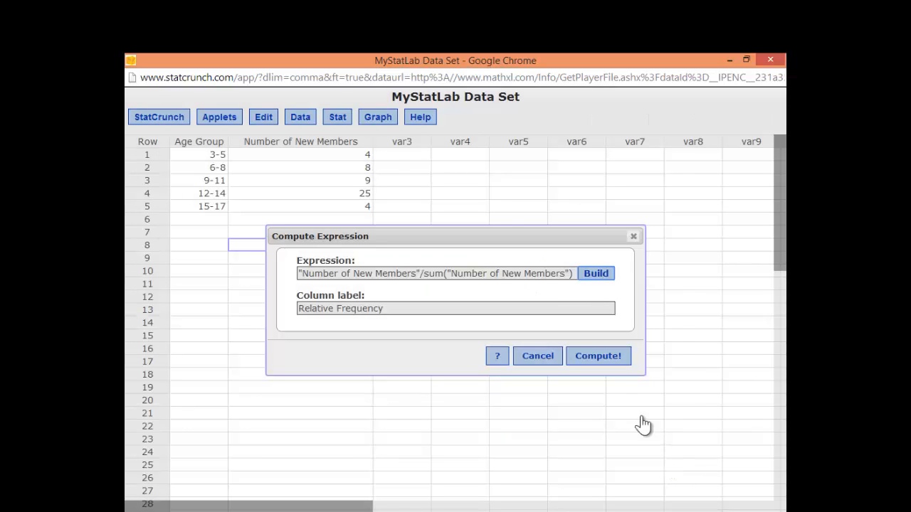
{"action": "left_click", "coordinate": [598, 356]}
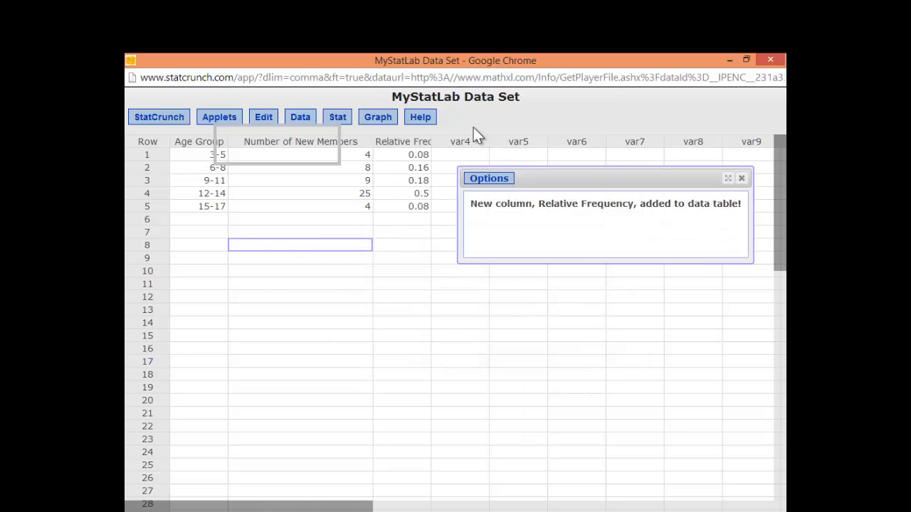
{"action": "left_click_drag", "start_coordinate": [432, 141], "coordinate": [473, 142]}
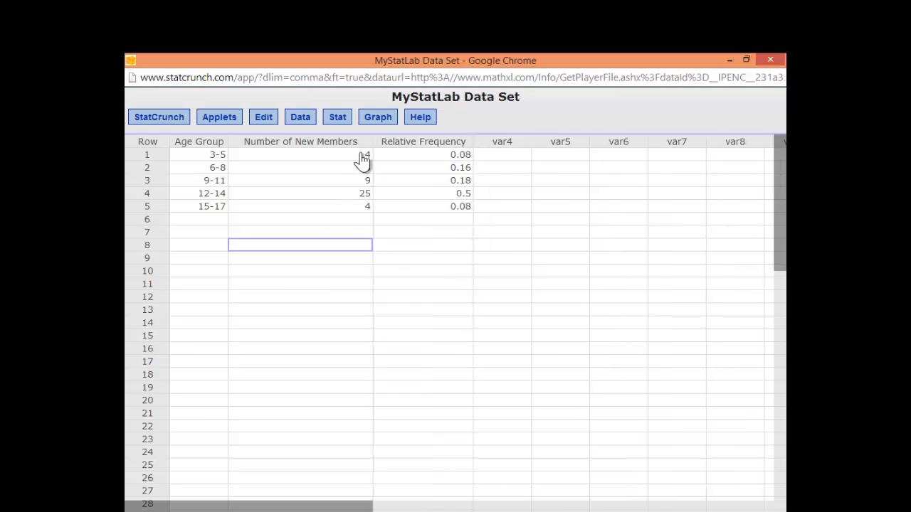